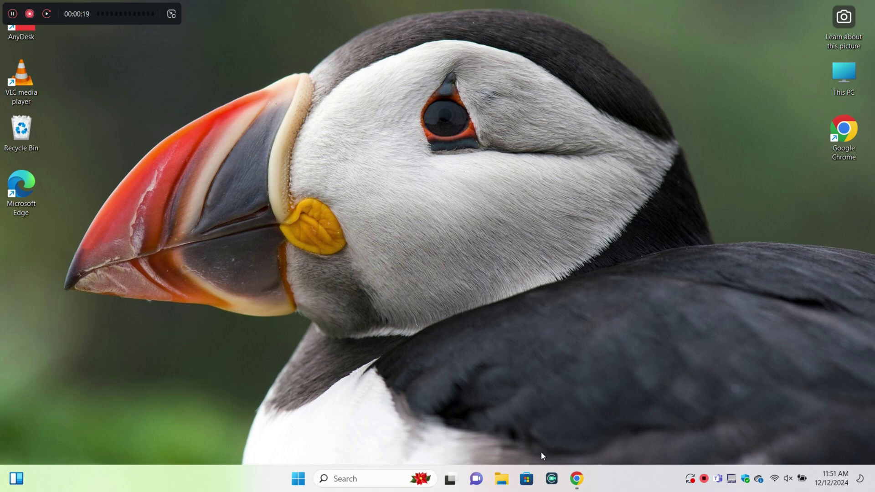
- Launch Google Chrome from the taskbar onto a new tab
mouse_move(576, 479)
click(541, 430)
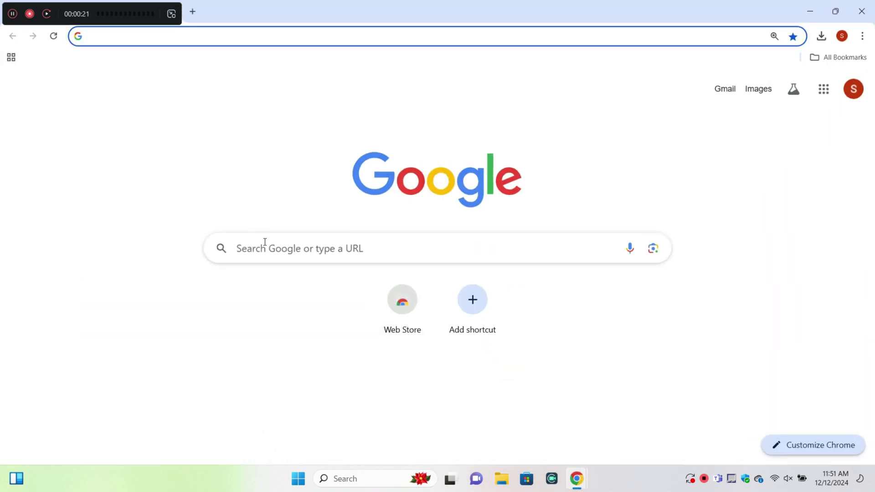
- Search Google for 'HL-L2465DW driver download' and open Brother's HL-L2465DW downloads result
click(265, 245)
text(HL-L2465DW )
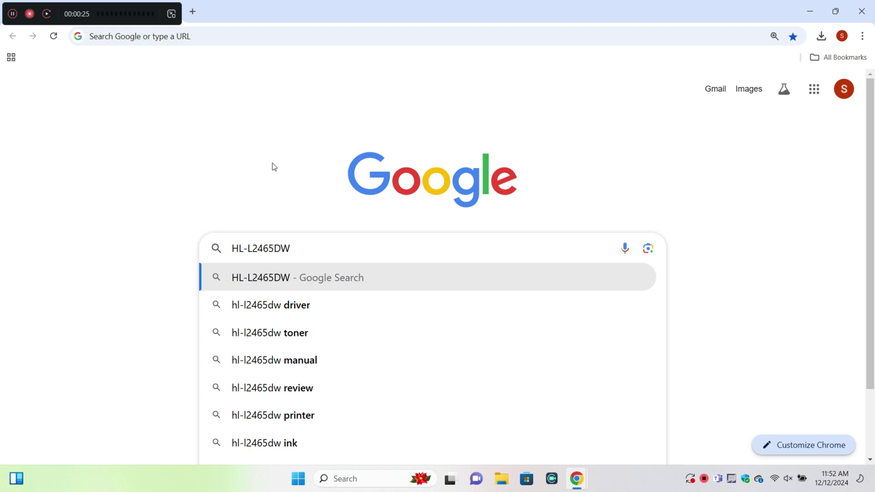
text(driver )
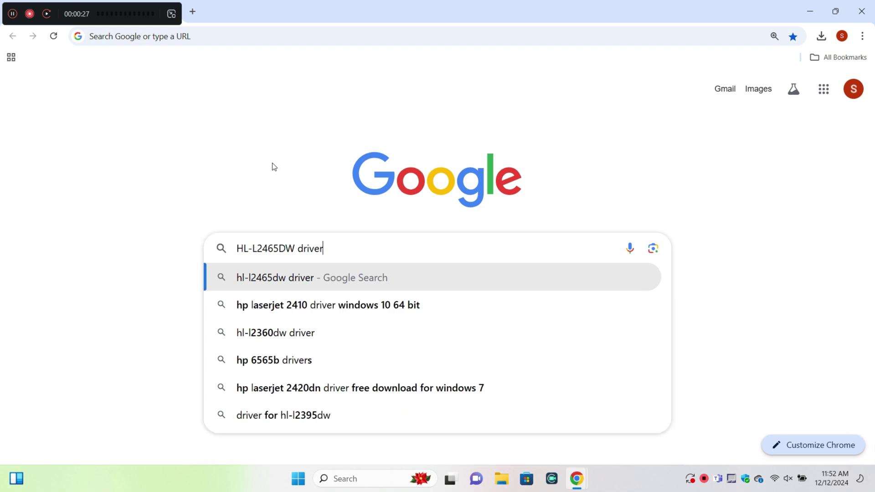
text(down)
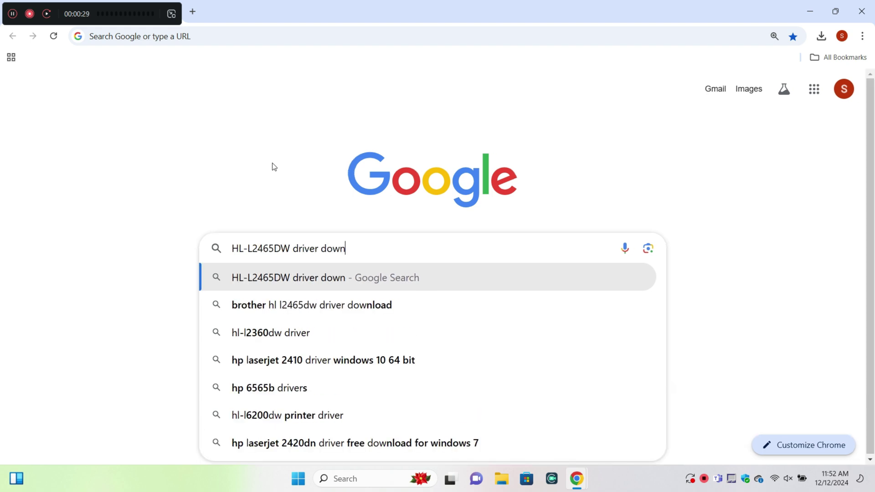
text(load)
key(Return)
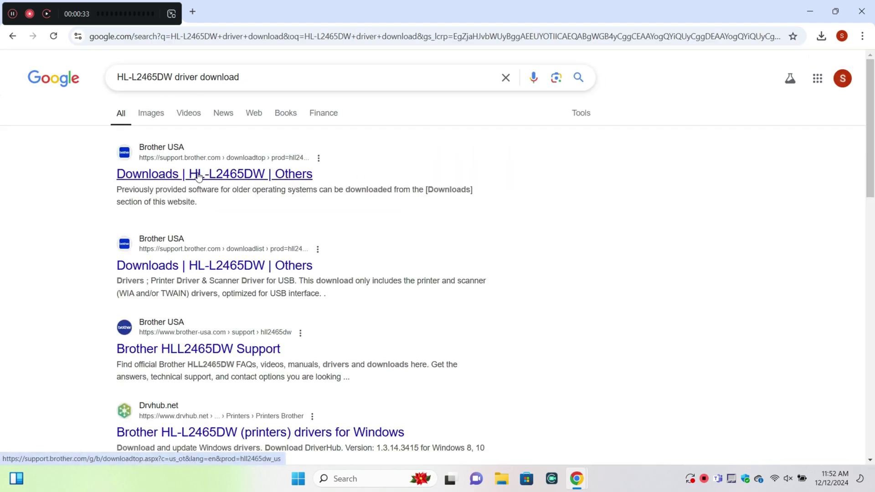
click(199, 175)
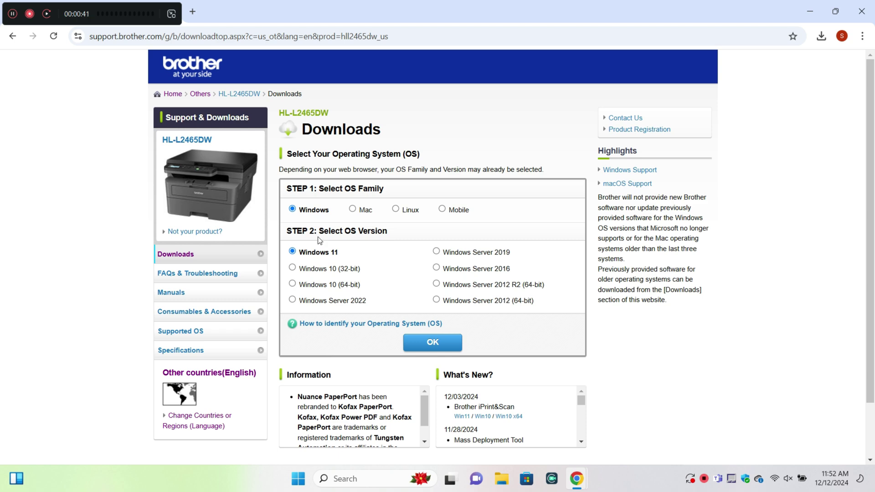
- Confirm Windows 11 as the operating system and go to the HL-L2465DW Printer Driver page
click(442, 333)
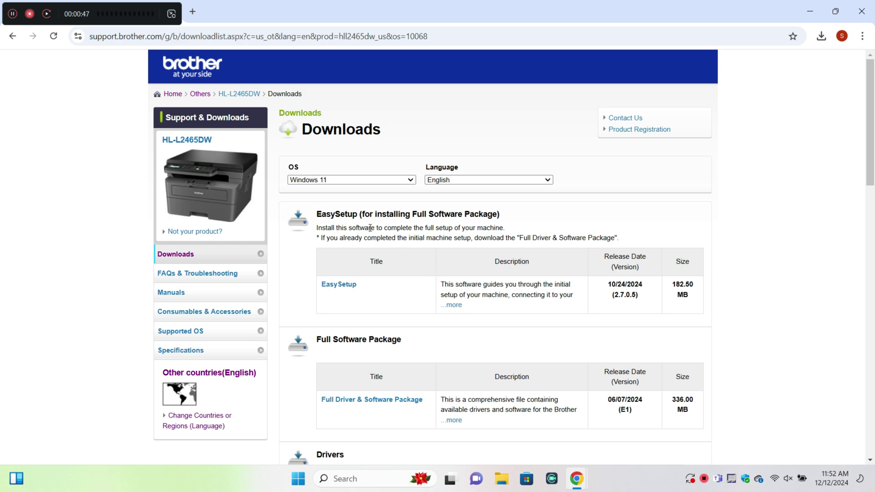
scroll(448, 334, down, 2)
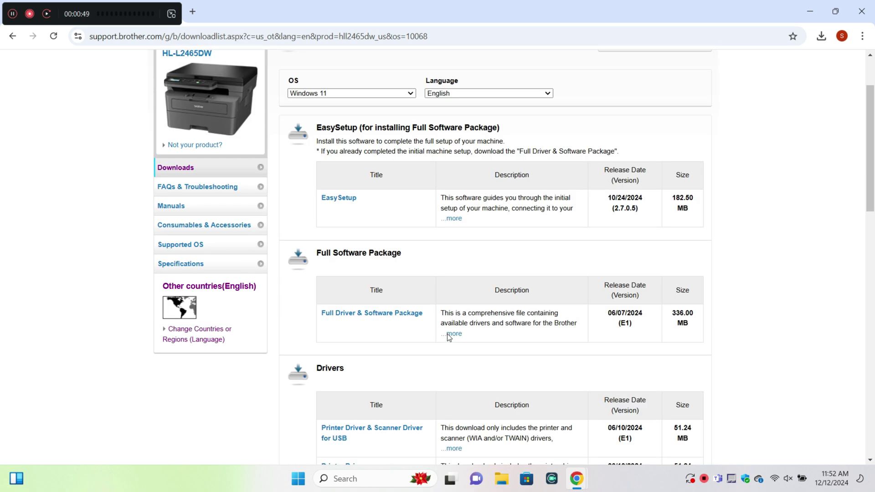
scroll(404, 336, down, 1)
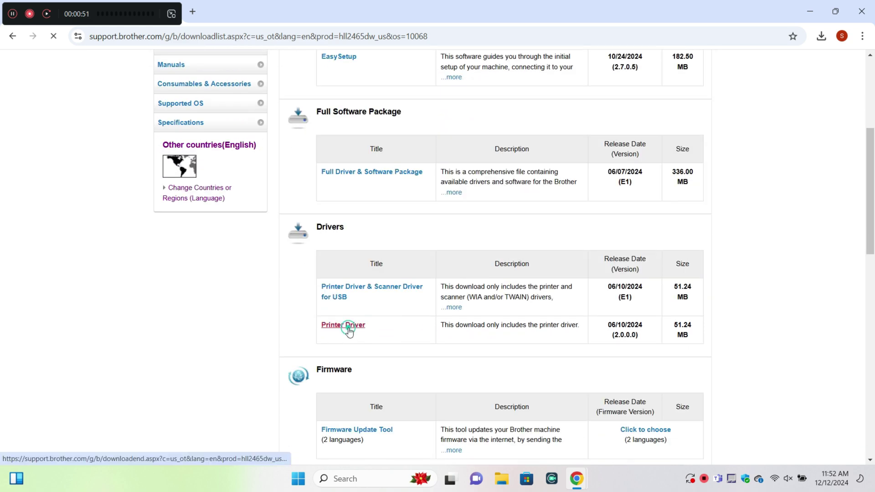
click(346, 327)
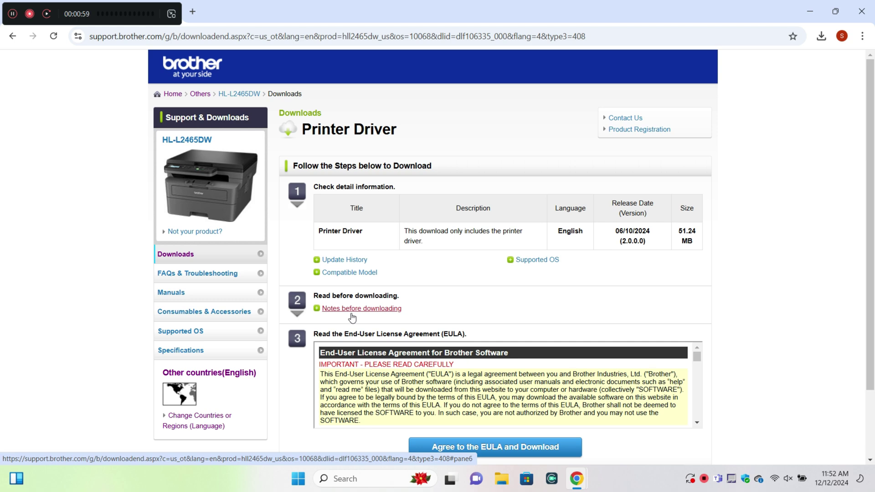
scroll(537, 66, down, 2)
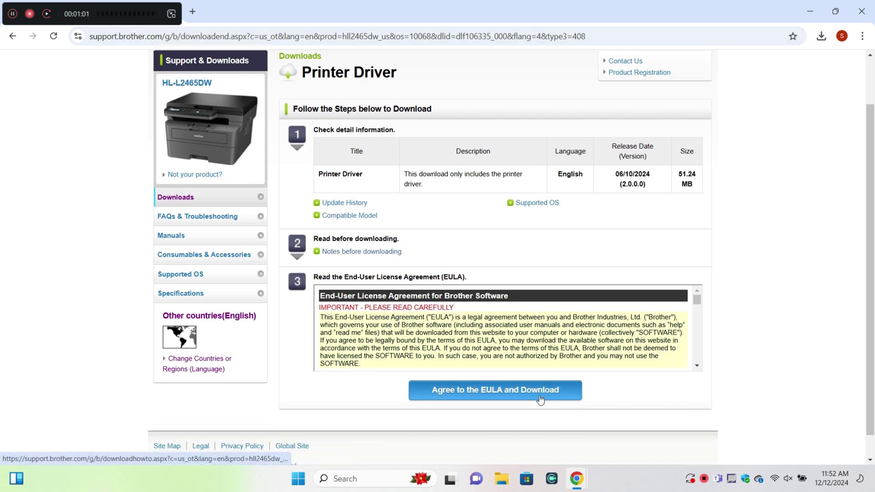
- Accept the EULA, download the Y22C_C1-hostm-E1 driver, and show it in Downloads
click(539, 399)
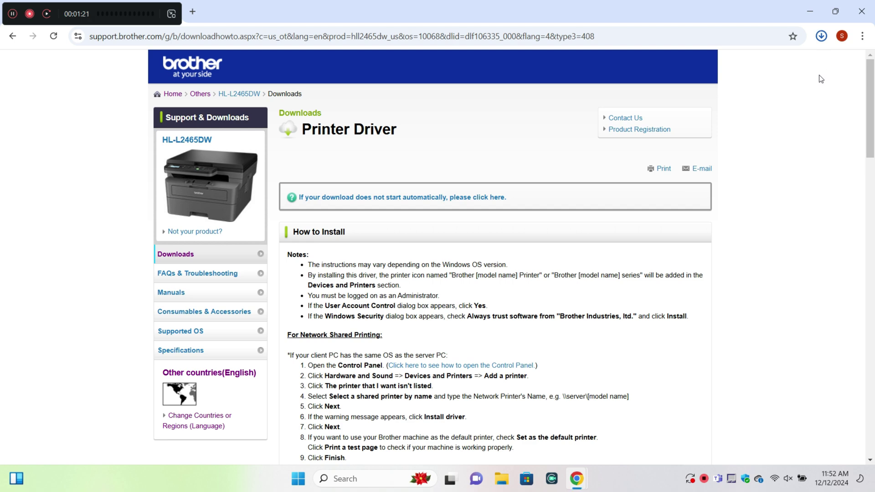
click(822, 36)
click(782, 63)
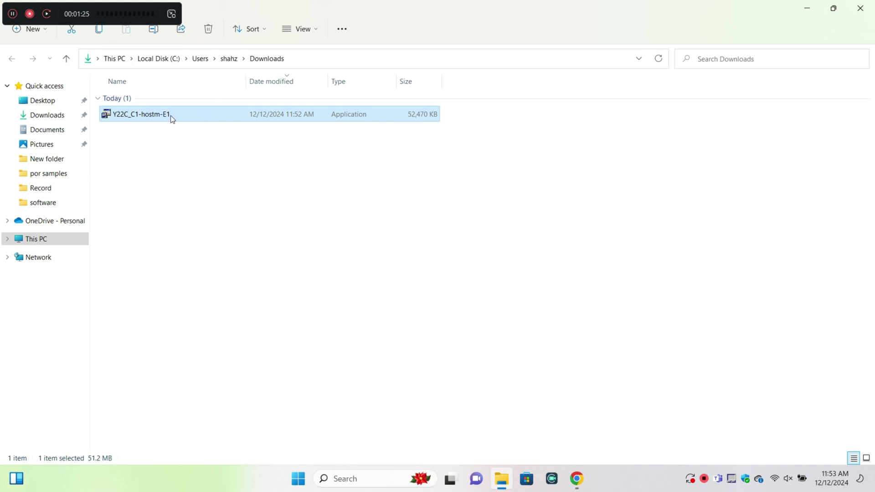
- Extract Y22C_C1-hostm-E1 into the gdi folder, then close Explorer and minimize Chrome
double_click(170, 115)
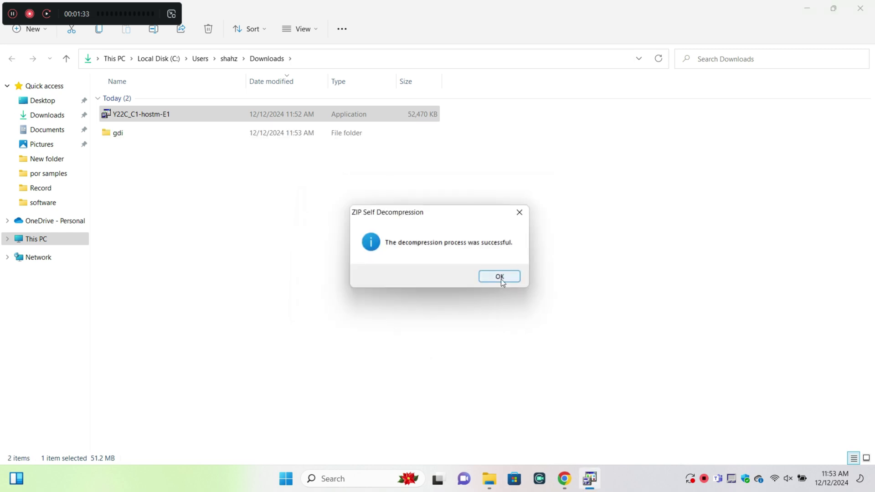
click(502, 279)
click(811, 18)
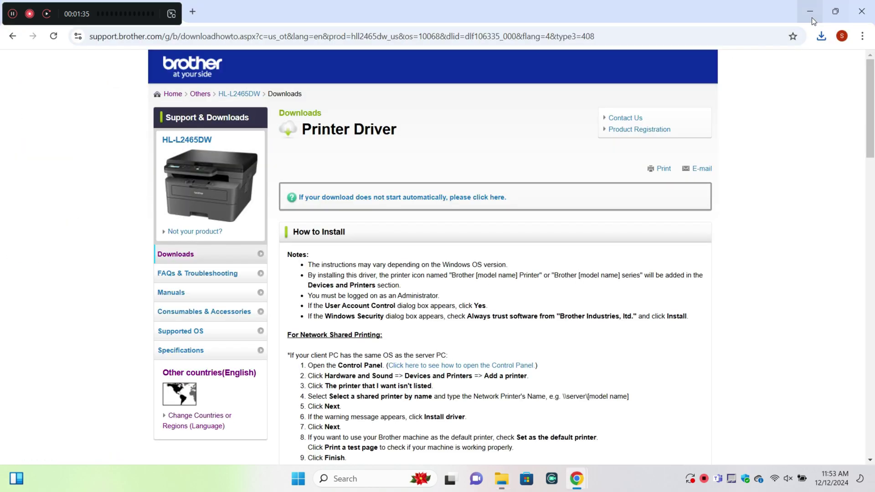
click(809, 13)
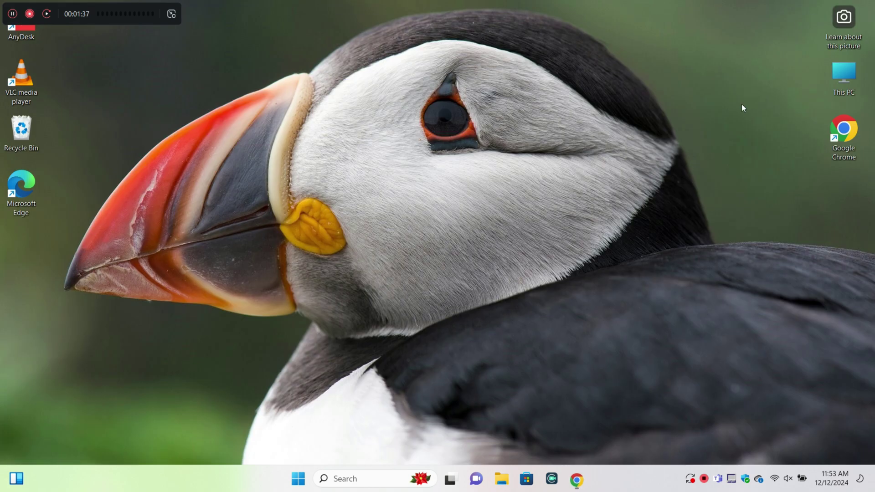
- In Printers & scanners, add an unlisted local printer manually on the existing port
click(334, 478)
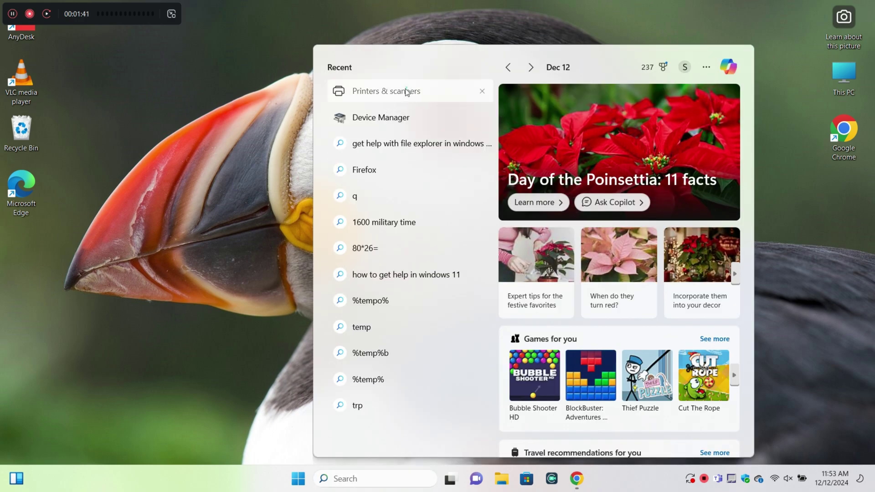
click(390, 95)
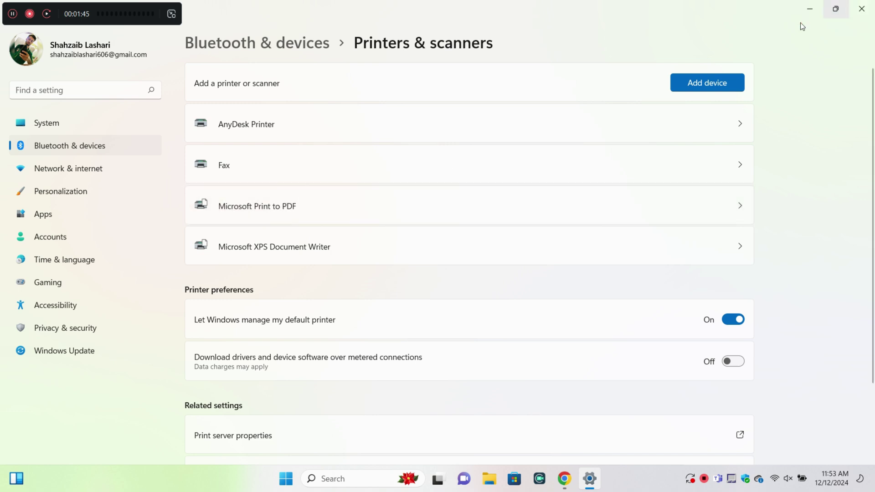
click(702, 89)
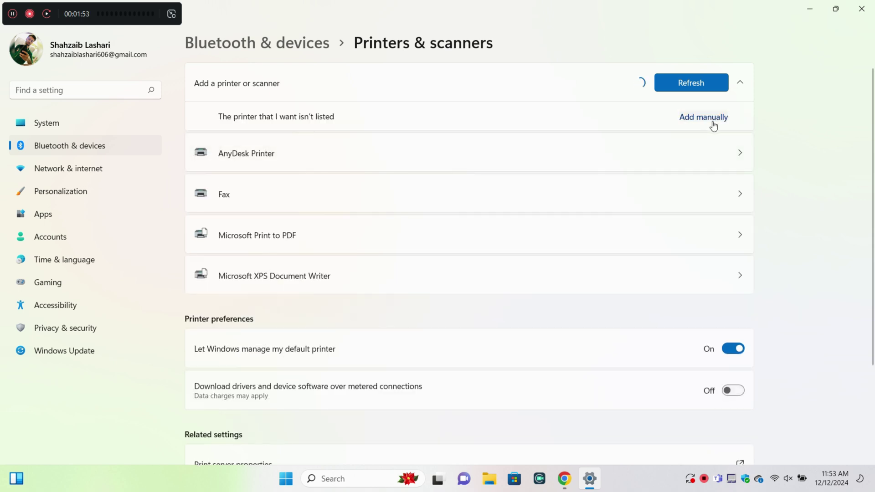
click(716, 124)
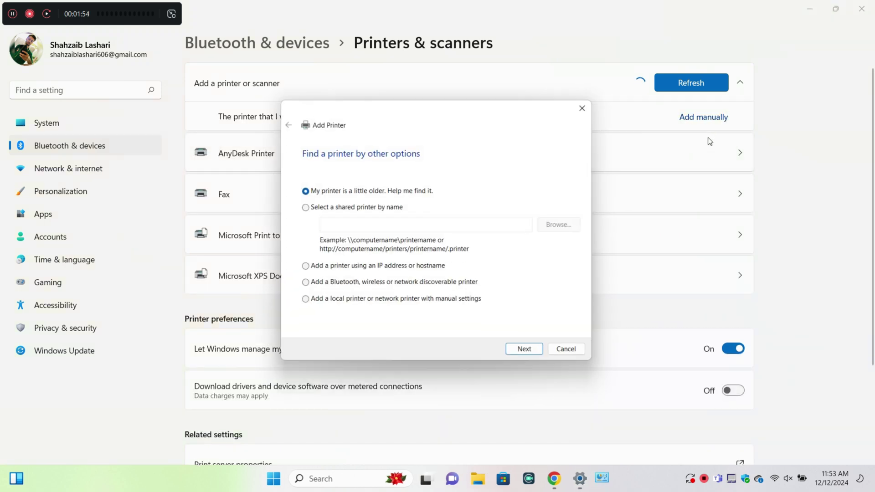
click(303, 303)
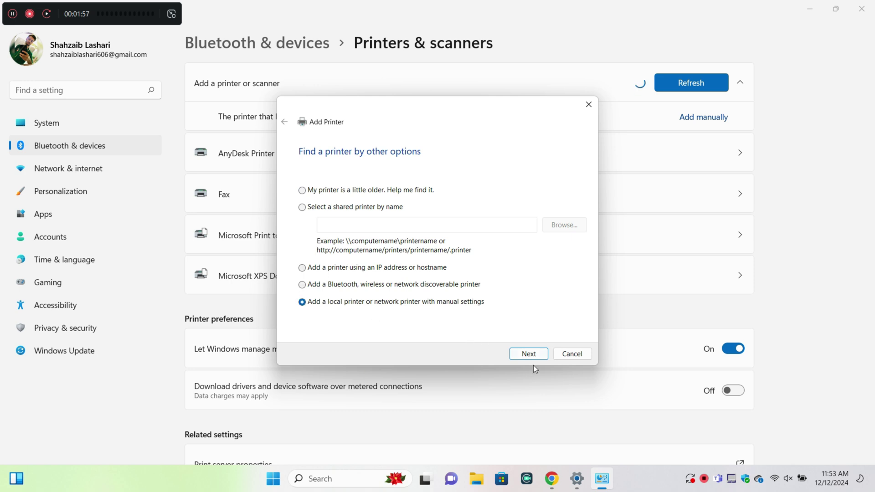
click(530, 354)
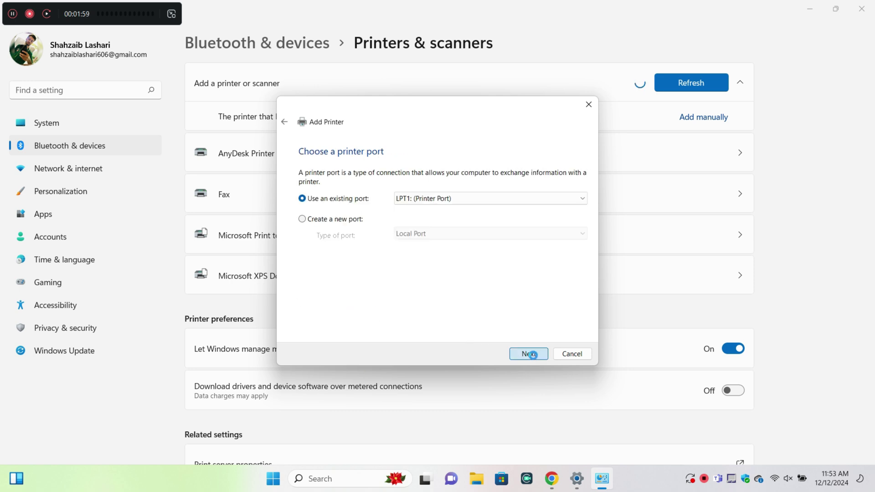
click(532, 355)
- Load the BRPRM22A.INF driver file from the Downloads\gdi folder via Have Disk
click(556, 314)
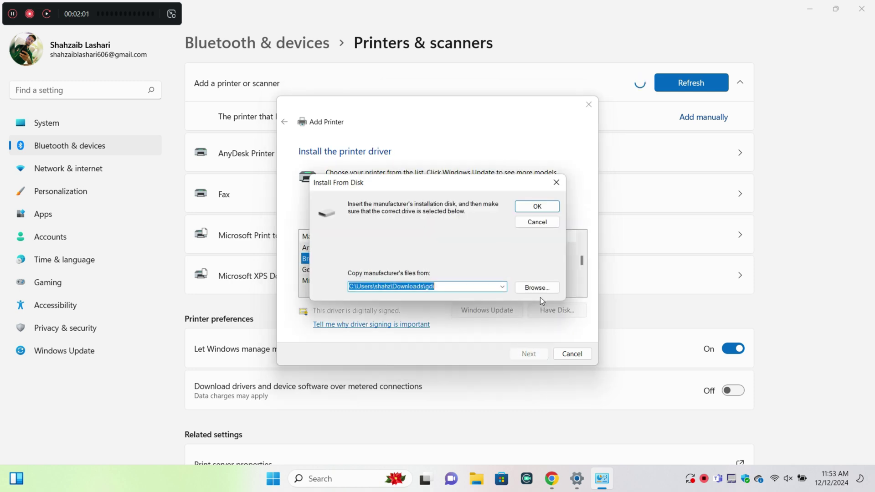
click(537, 287)
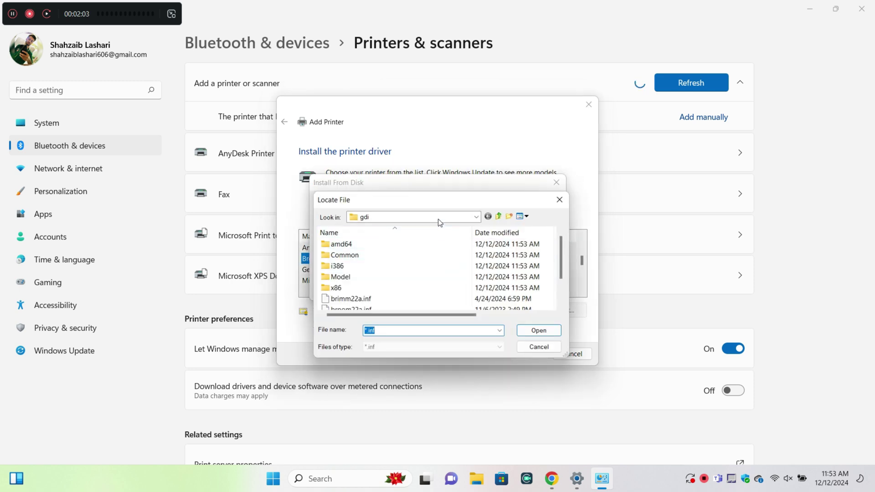
click(439, 217)
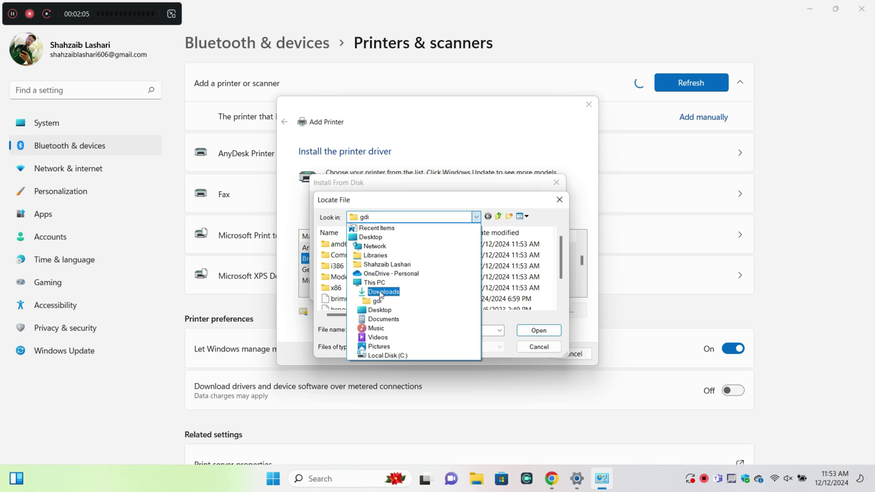
click(380, 293)
double_click(357, 258)
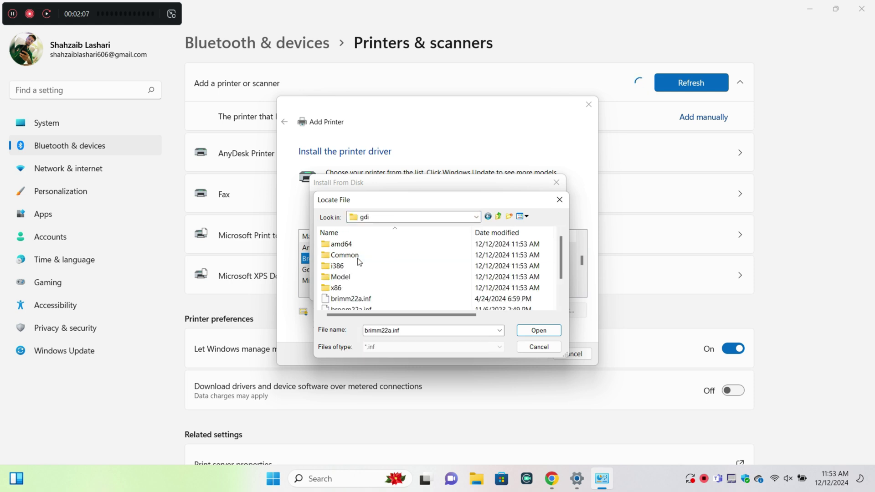
scroll(366, 295, down, 1)
click(363, 288)
click(531, 333)
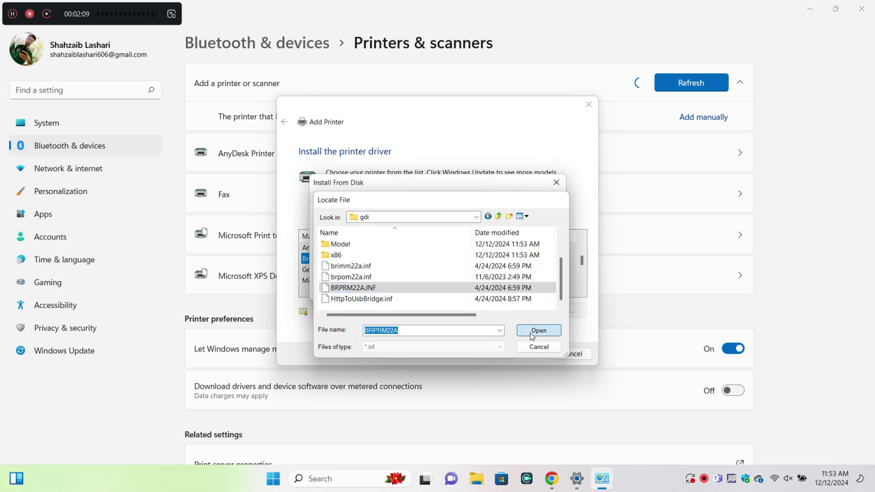
click(538, 207)
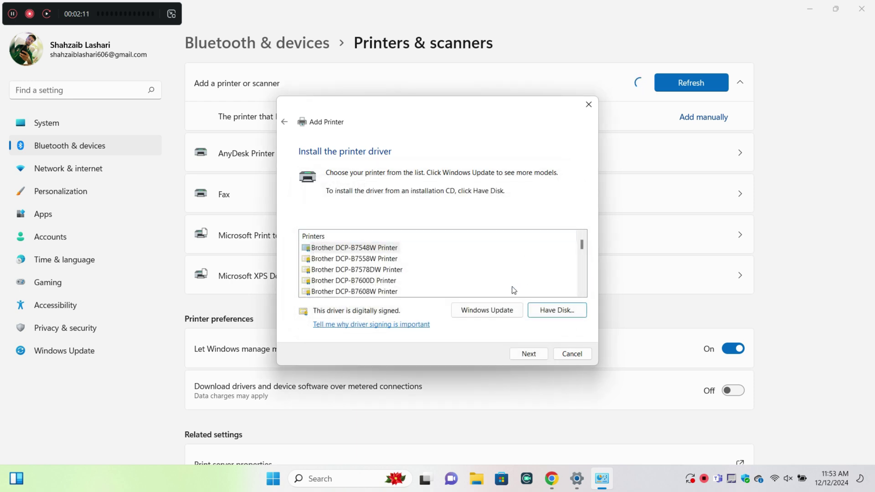
scroll(390, 271, down, 3)
scroll(376, 271, down, 3)
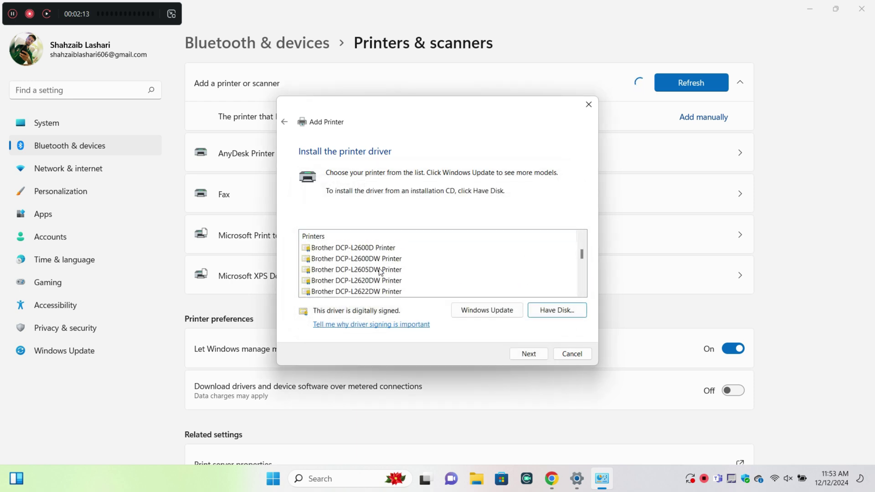
scroll(365, 269, up, 1)
scroll(365, 270, up, 1)
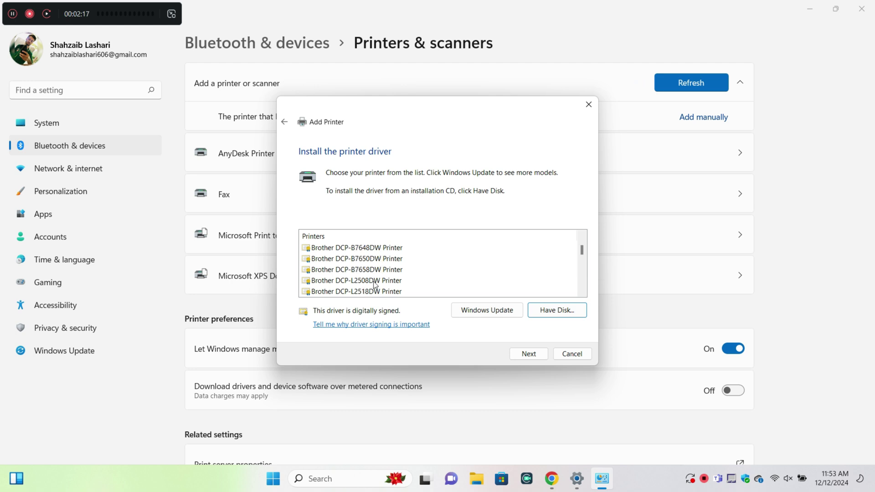
scroll(375, 282, up, 2)
- Select the Brother HL-L2465DW Printer driver, keep its default name, and install it
click(377, 279)
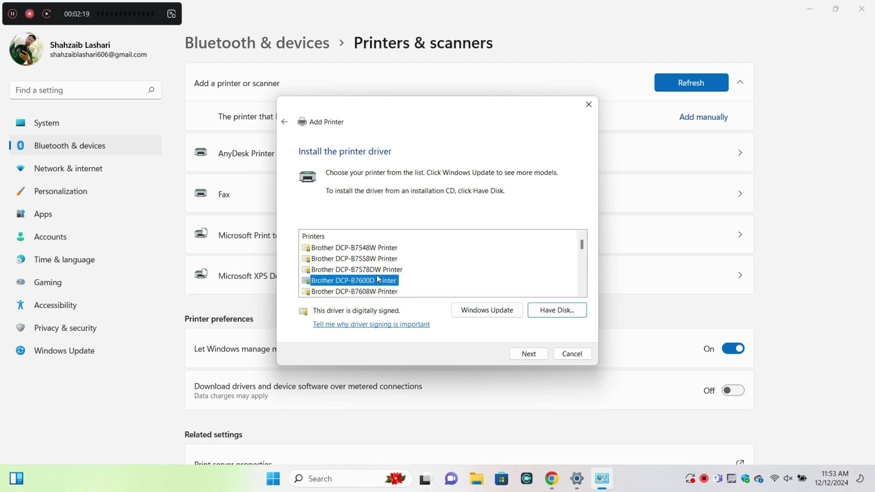
scroll(378, 278, down, 2)
scroll(378, 279, down, 2)
scroll(378, 279, down, 2)
scroll(379, 279, down, 2)
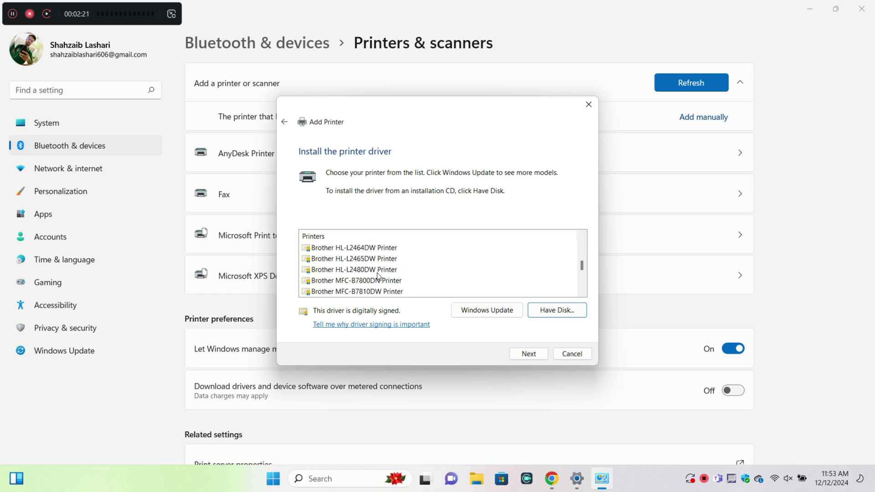
click(367, 260)
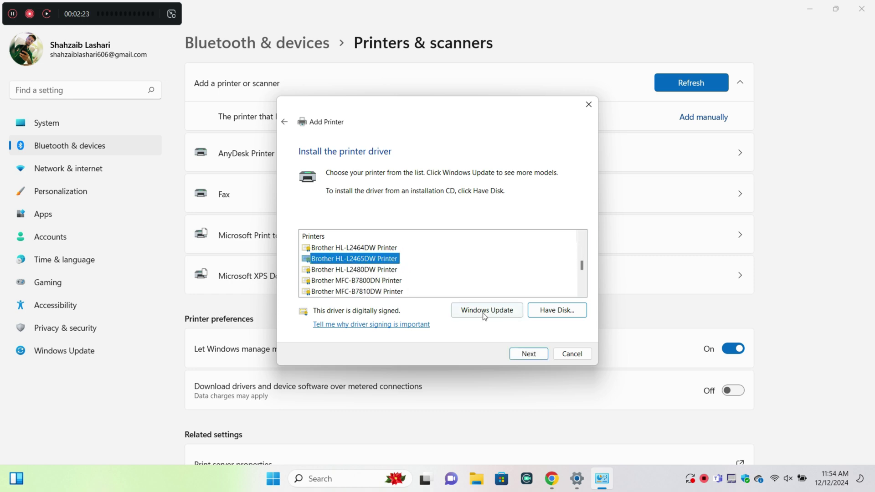
click(530, 357)
click(524, 357)
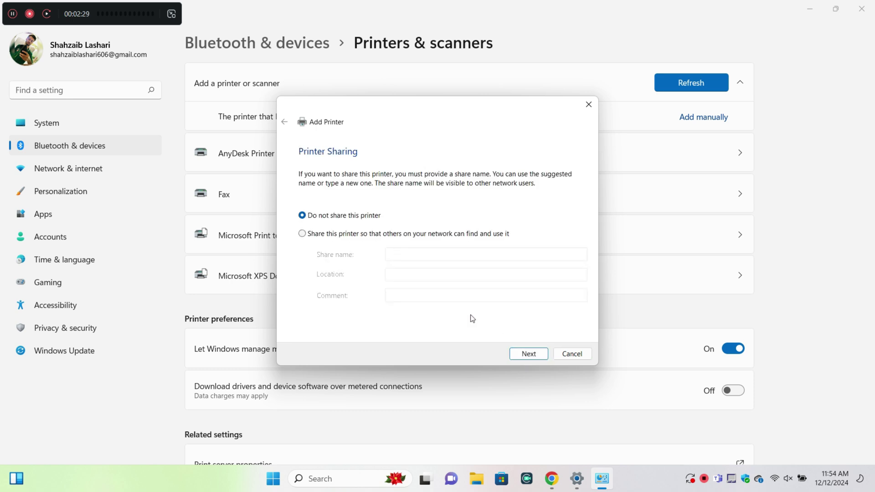
- Keep 'Do not share this printer' and finish the wizard
click(522, 353)
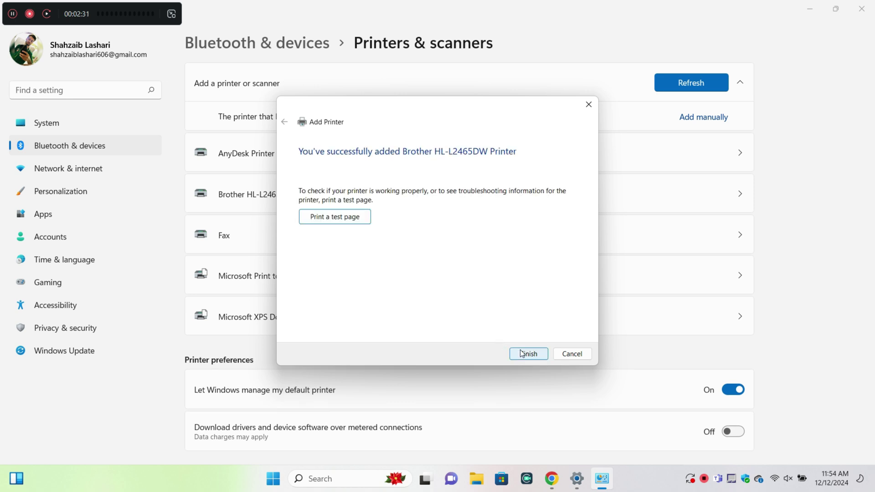